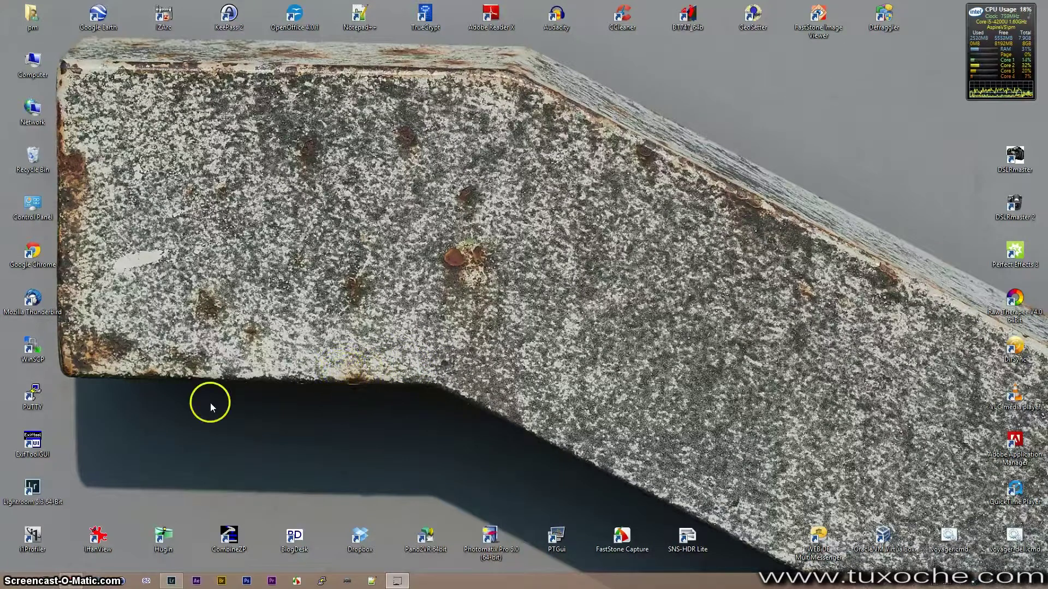
# Check the LR/Enfuse plugin web page, then switch to the Lightroom Stack-Test library
pyautogui.click(79, 580)
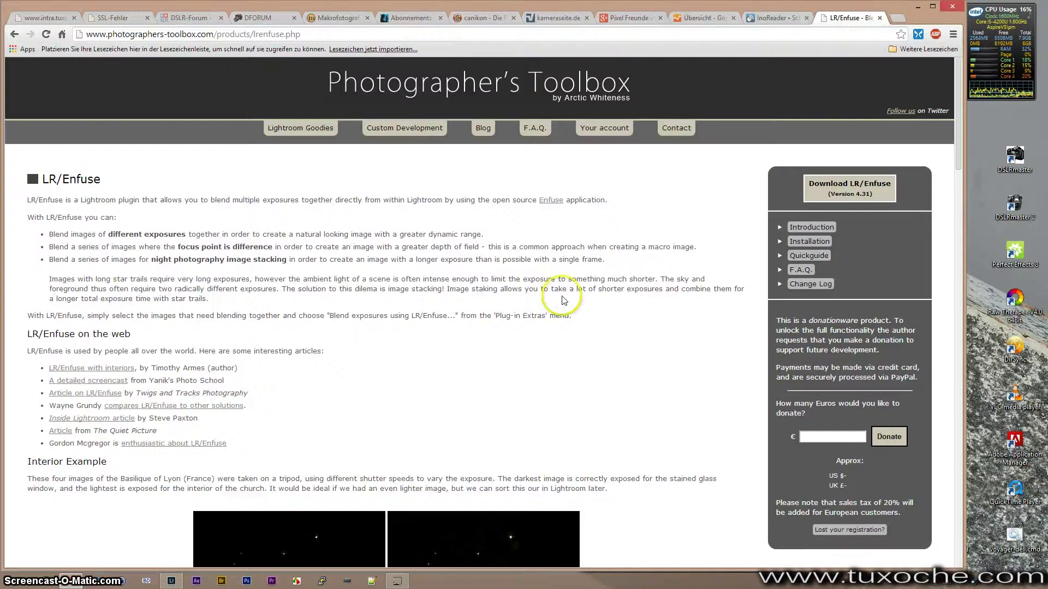
pyautogui.click(918, 6)
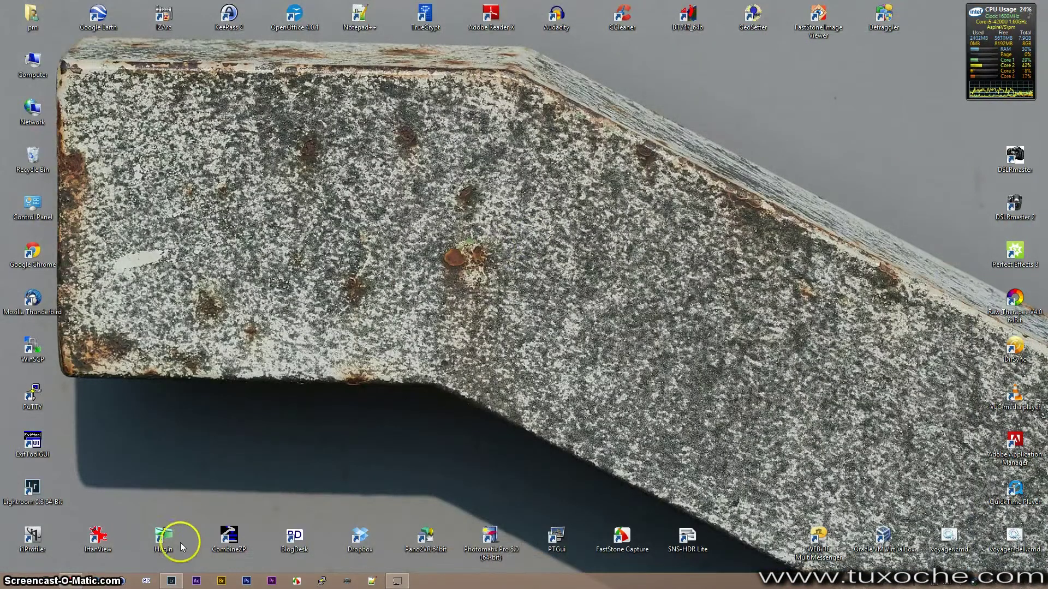
pyautogui.click(172, 581)
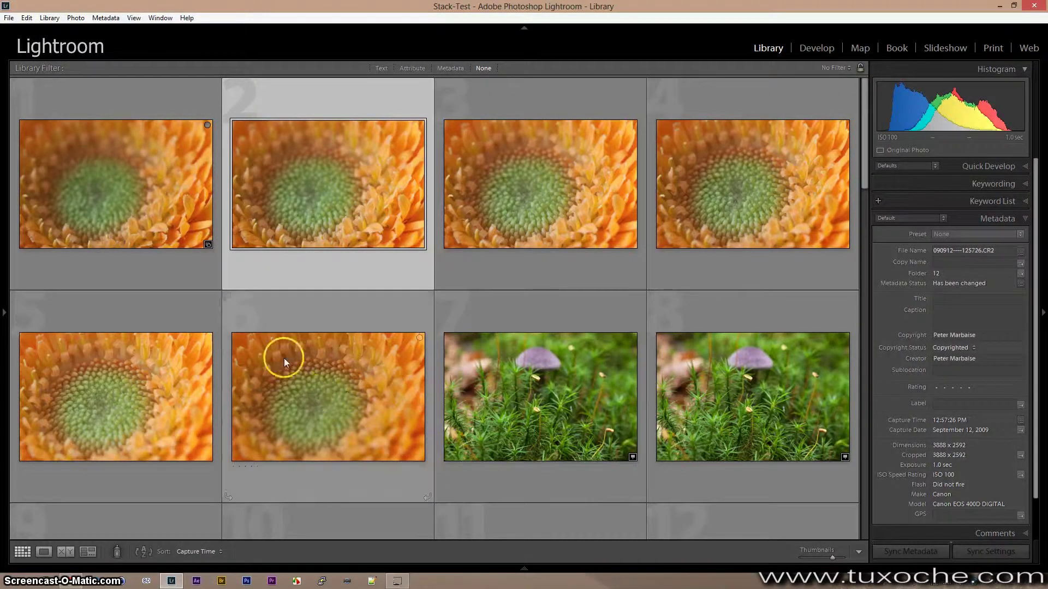
# Step through the flower focus series frame by frame in Loupe view
pyautogui.doubleClick(142, 224)
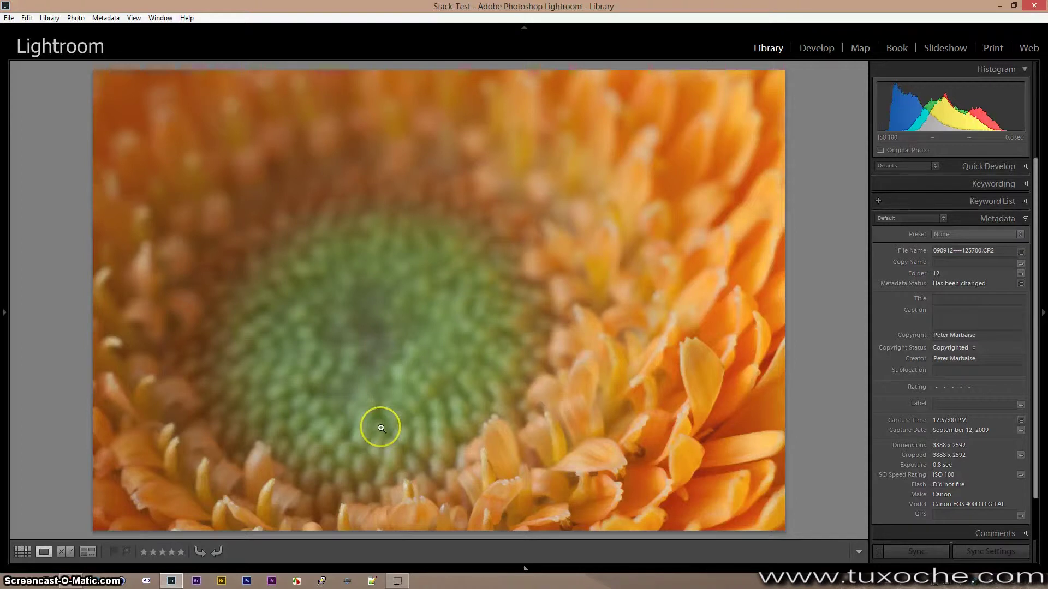
pyautogui.press('Right')
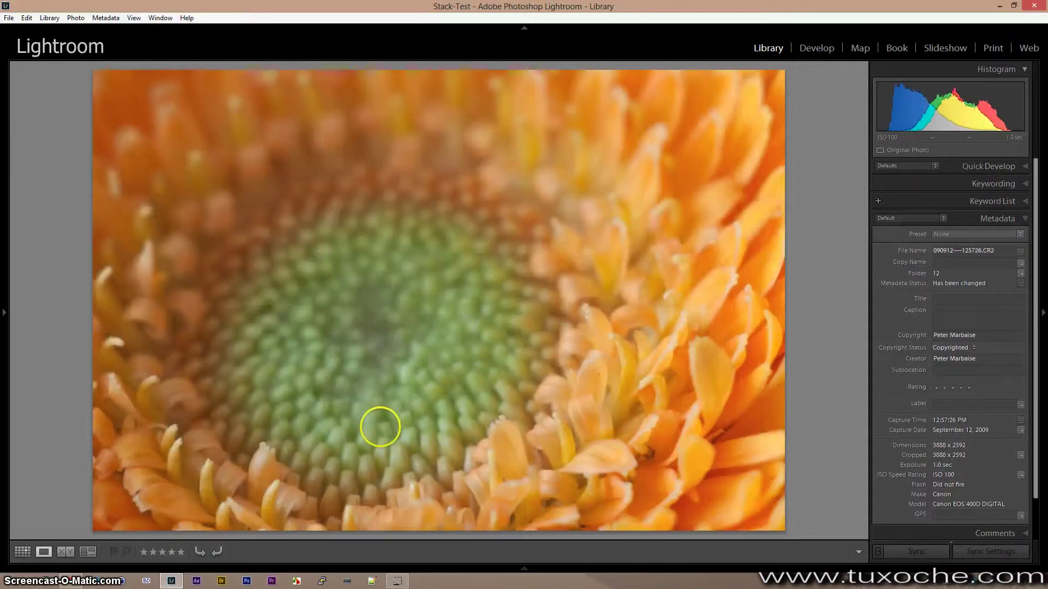
pyautogui.press('Right')
pyautogui.press('Right')
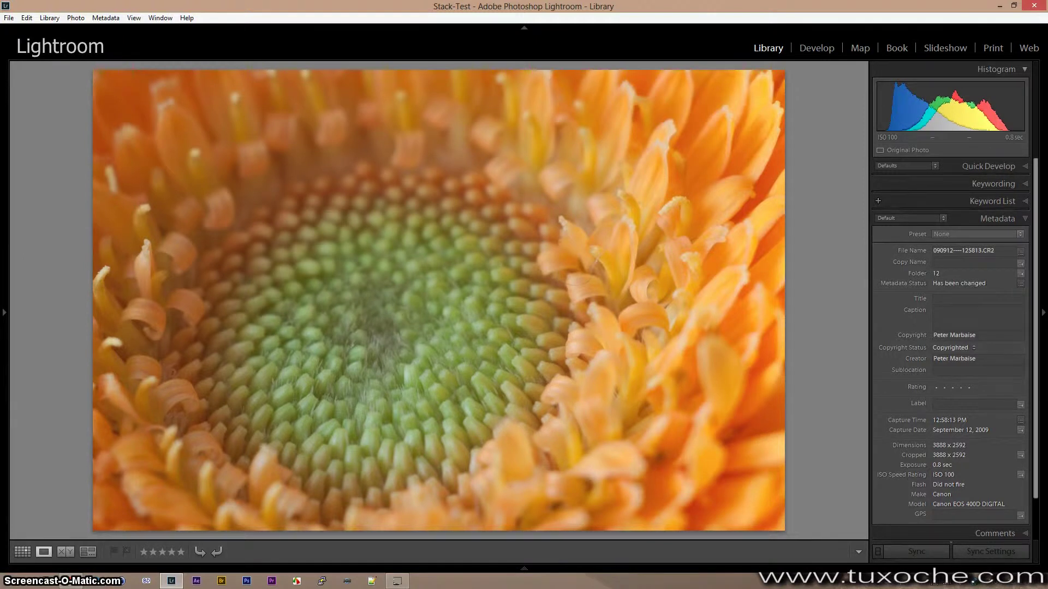
pyautogui.press('Right')
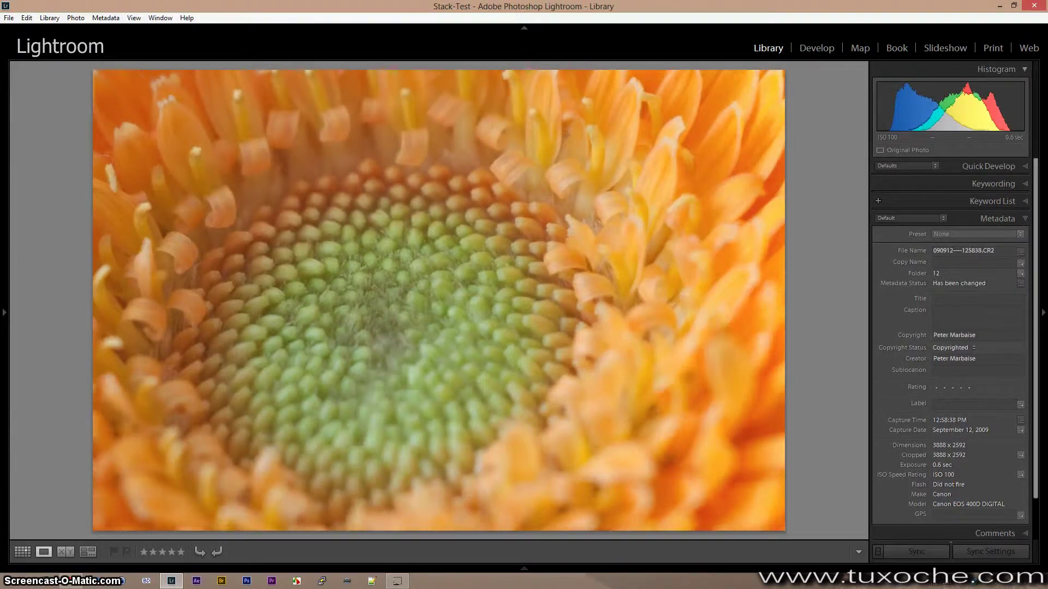
pyautogui.press('Right')
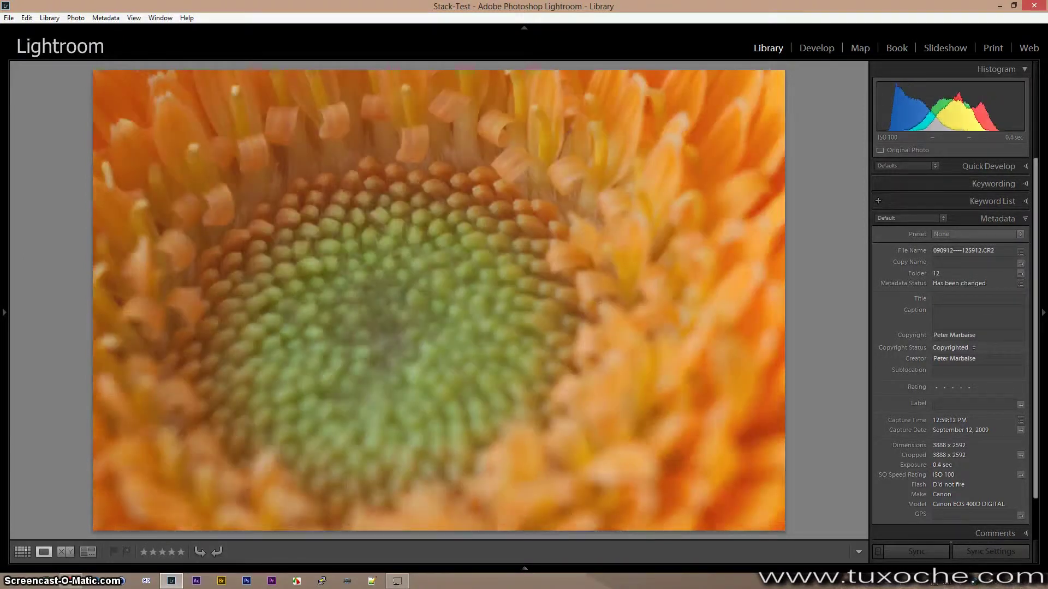
pyautogui.press('Left')
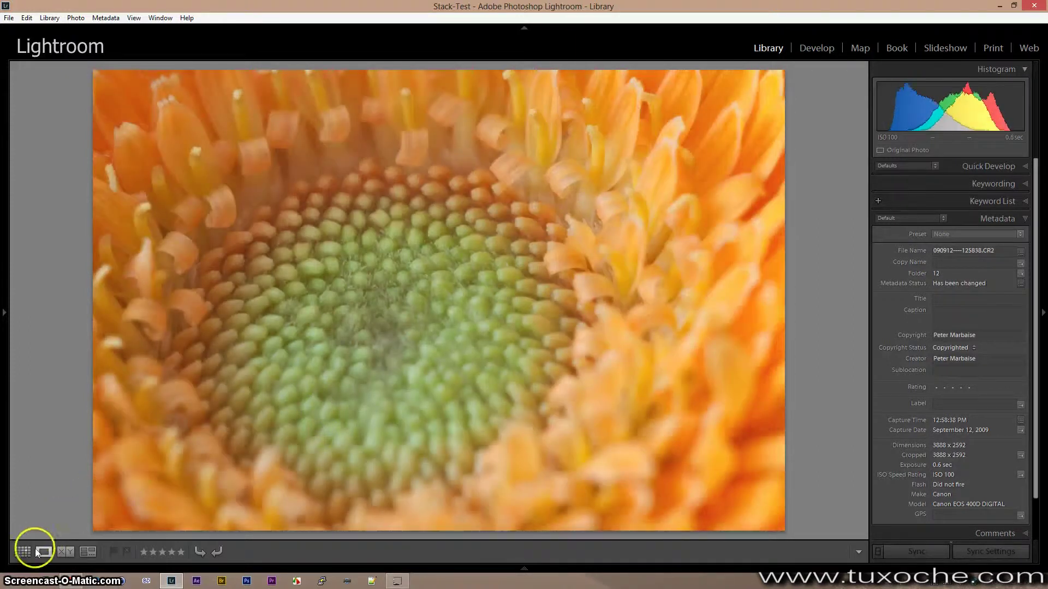
# Back in Grid view, select the six flower frames of the series
pyautogui.click(23, 552)
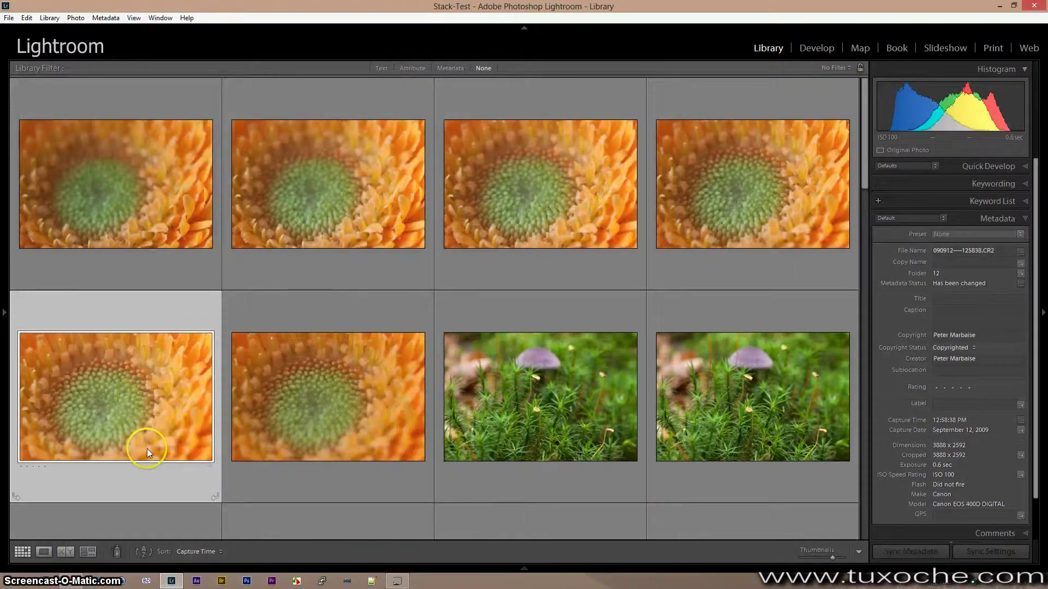
pyautogui.keyDown('shift'); pyautogui.click(132, 209); pyautogui.keyUp('shift')
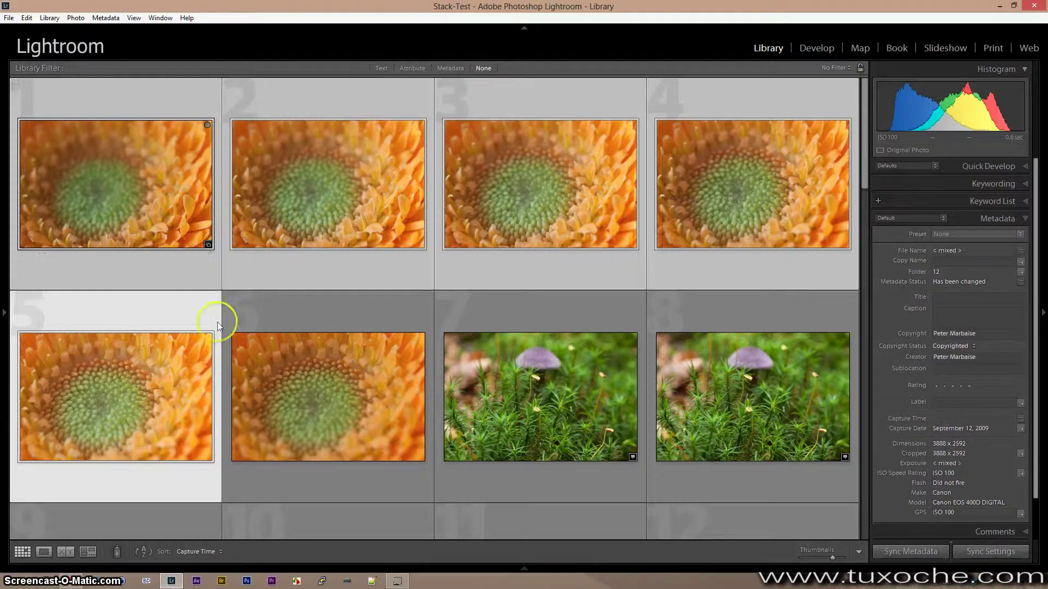
pyautogui.keyDown('shift'); pyautogui.click(286, 365); pyautogui.keyUp('shift')
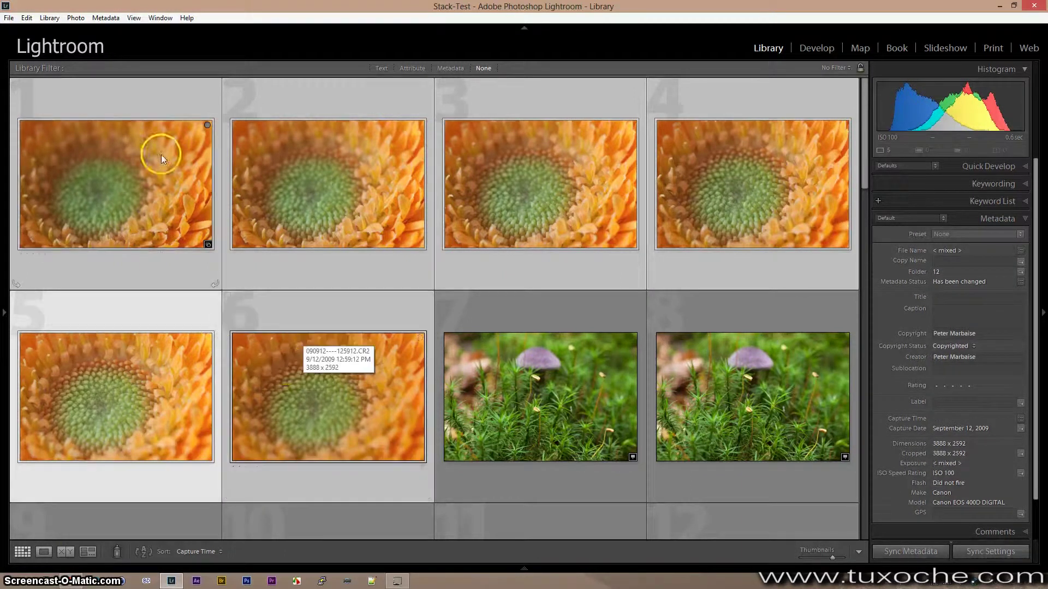
# Launch File > Plug-in Extras > Blend exposures using LR/Enfuse for the selected frames
pyautogui.click(9, 17)
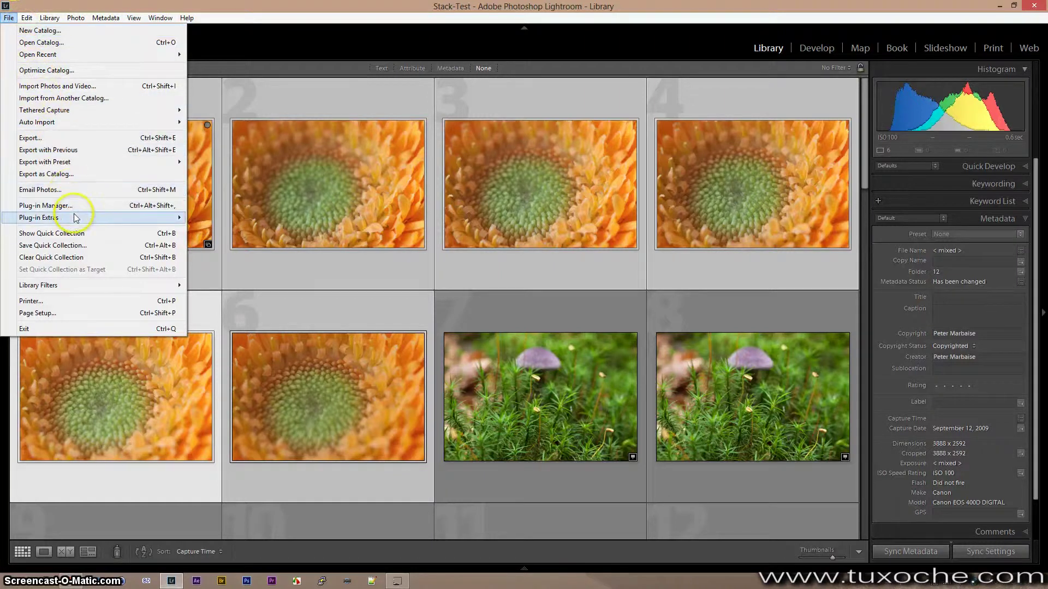
pyautogui.moveTo(73, 218)
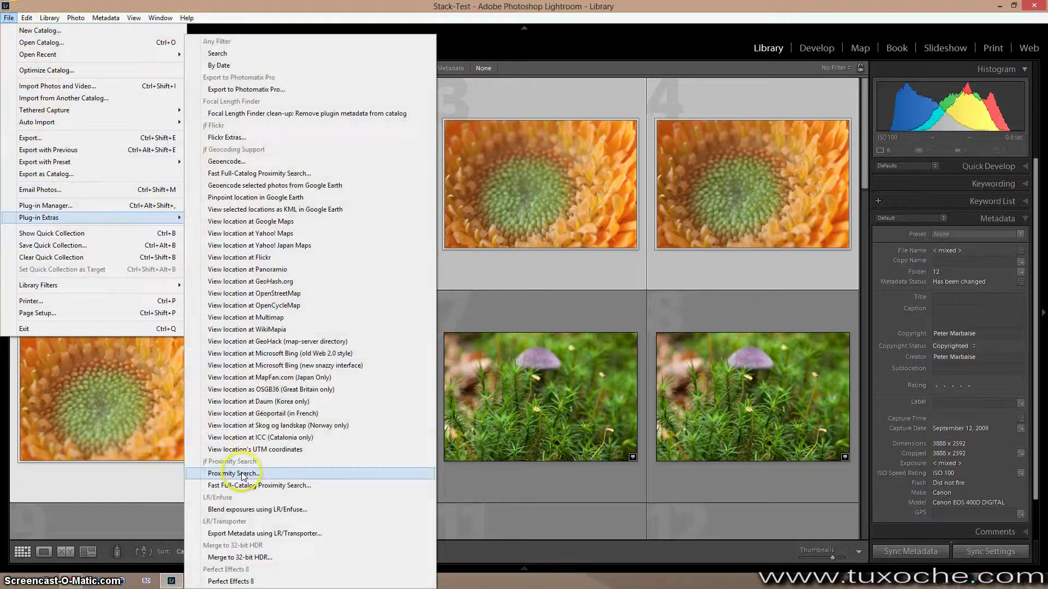
pyautogui.click(239, 509)
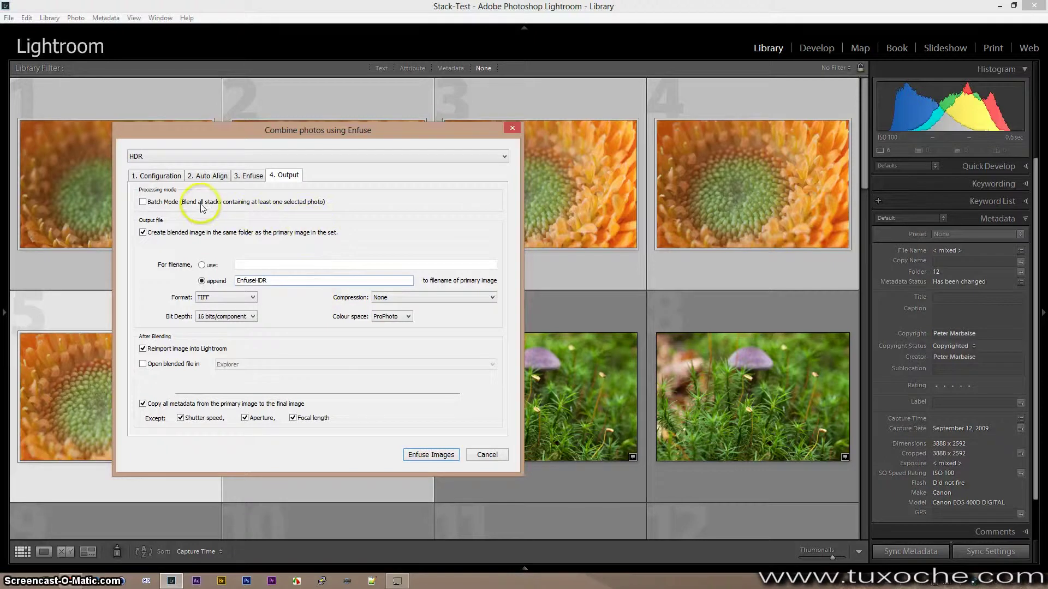
# Review the Configuration and Auto Align settings in the Enfuse dialog
pyautogui.click(162, 177)
pyautogui.click(161, 252)
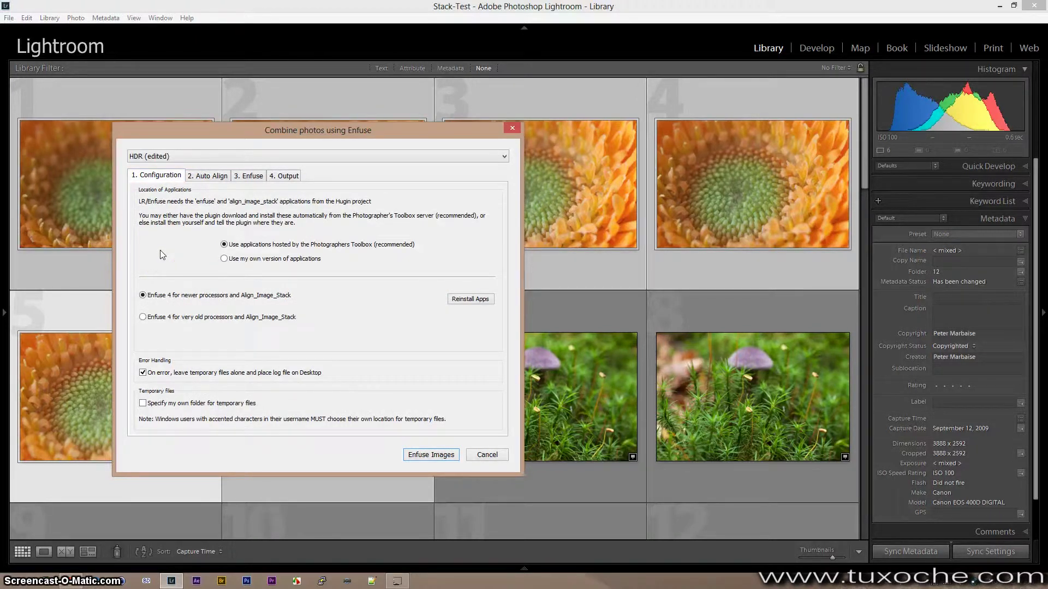
pyautogui.click(206, 181)
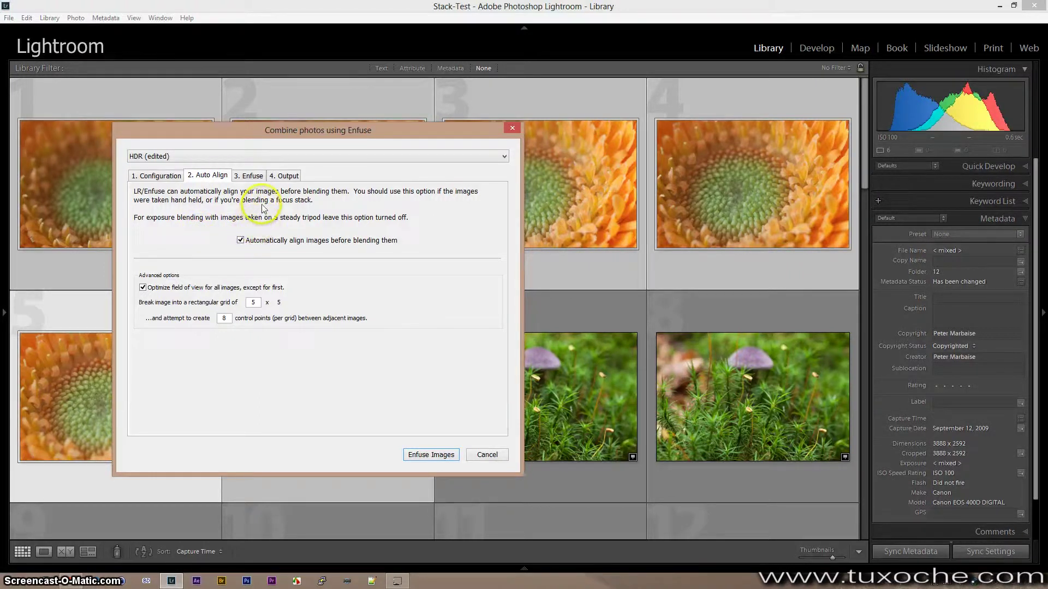
pyautogui.click(249, 178)
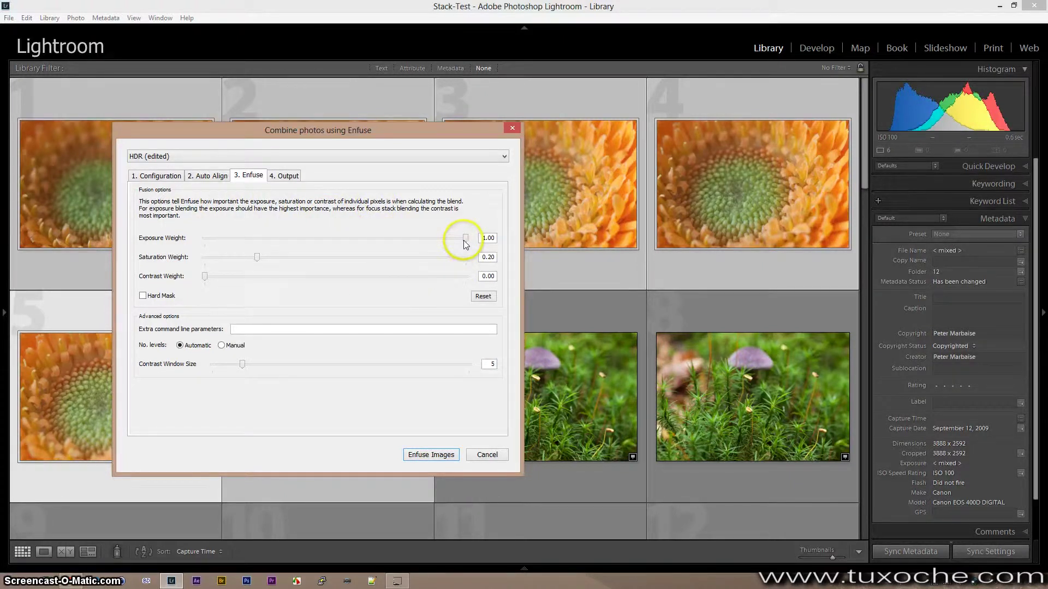
# Set Enfuse weights to exposure 0, contrast 1.00, saturation 0.10, and enable Hard Mask
pyautogui.moveTo(464, 241); pyautogui.dragTo(204, 241)
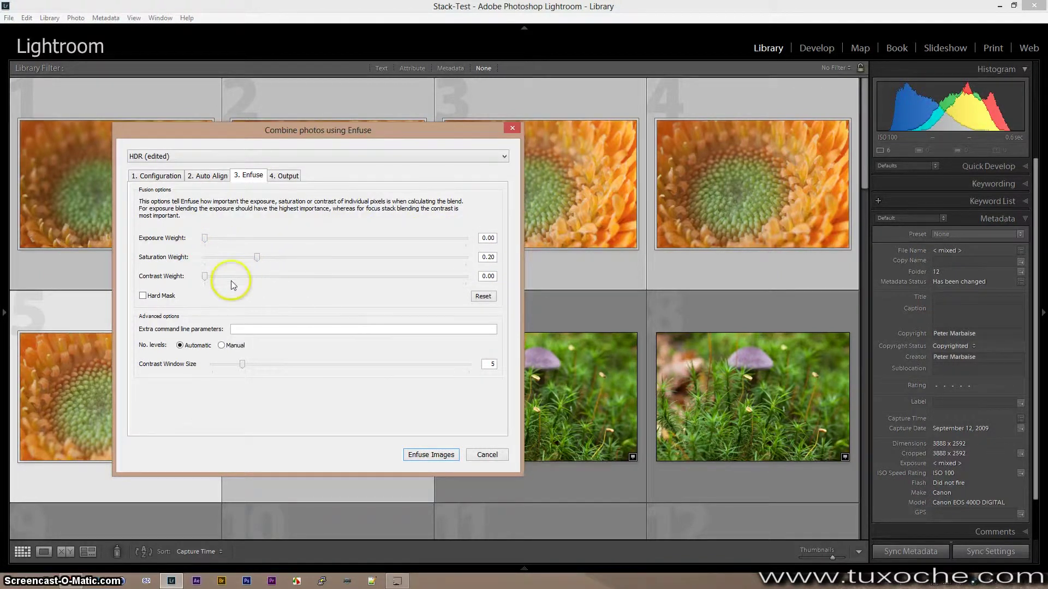
pyautogui.moveTo(205, 281); pyautogui.dragTo(443, 284)
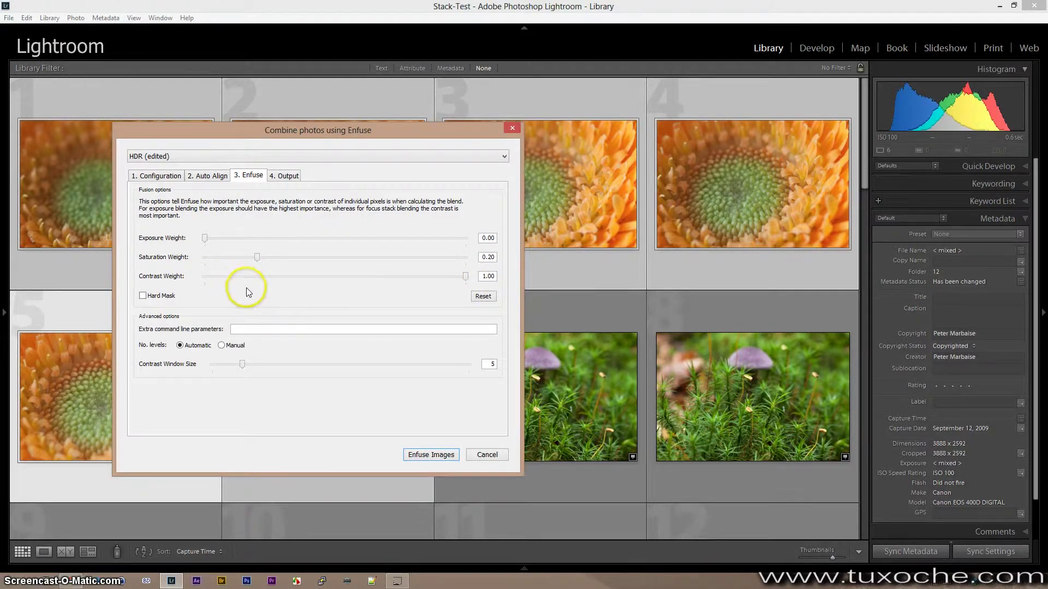
pyautogui.click(236, 259)
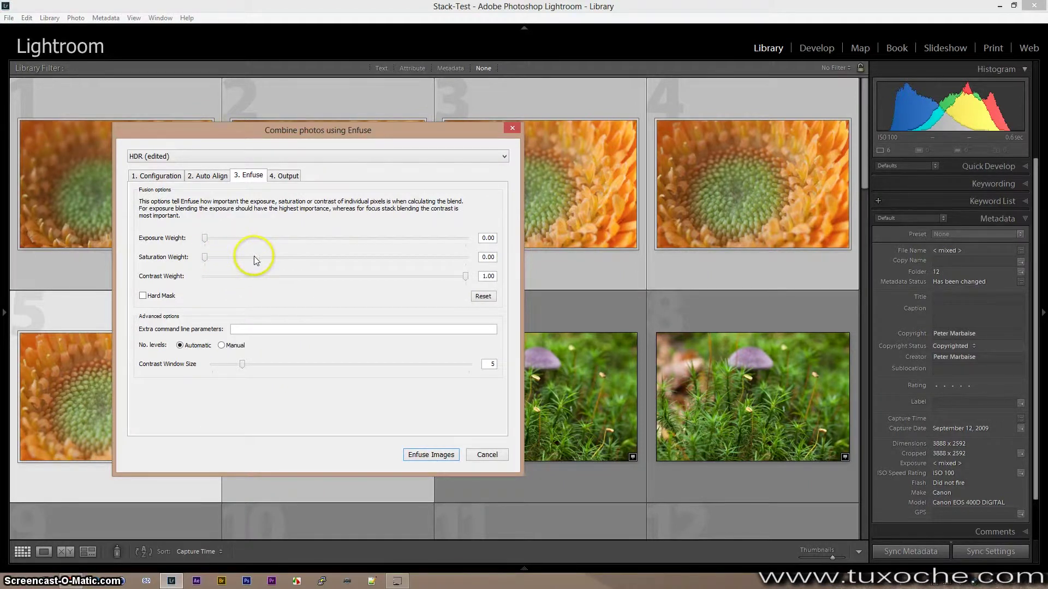
pyautogui.moveTo(206, 257); pyautogui.dragTo(227, 269)
pyautogui.moveTo(229, 266); pyautogui.dragTo(234, 269)
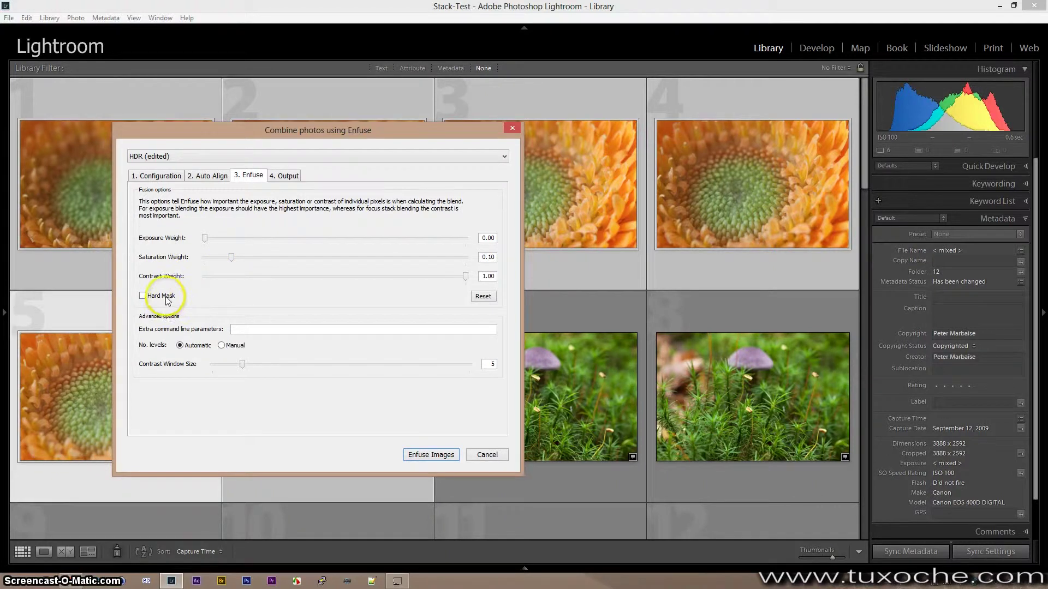
pyautogui.click(213, 297)
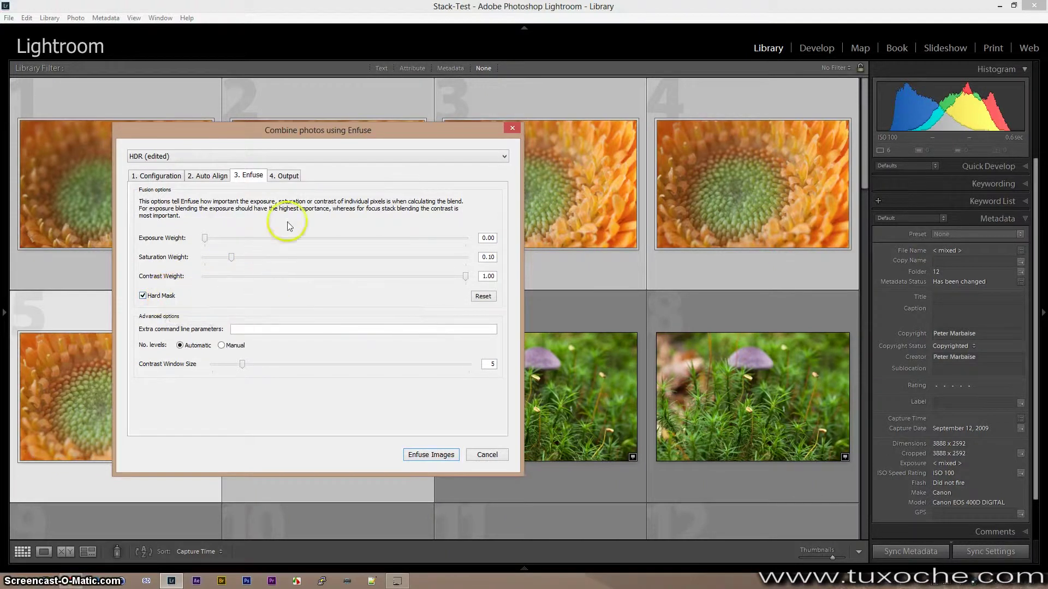
pyautogui.click(285, 179)
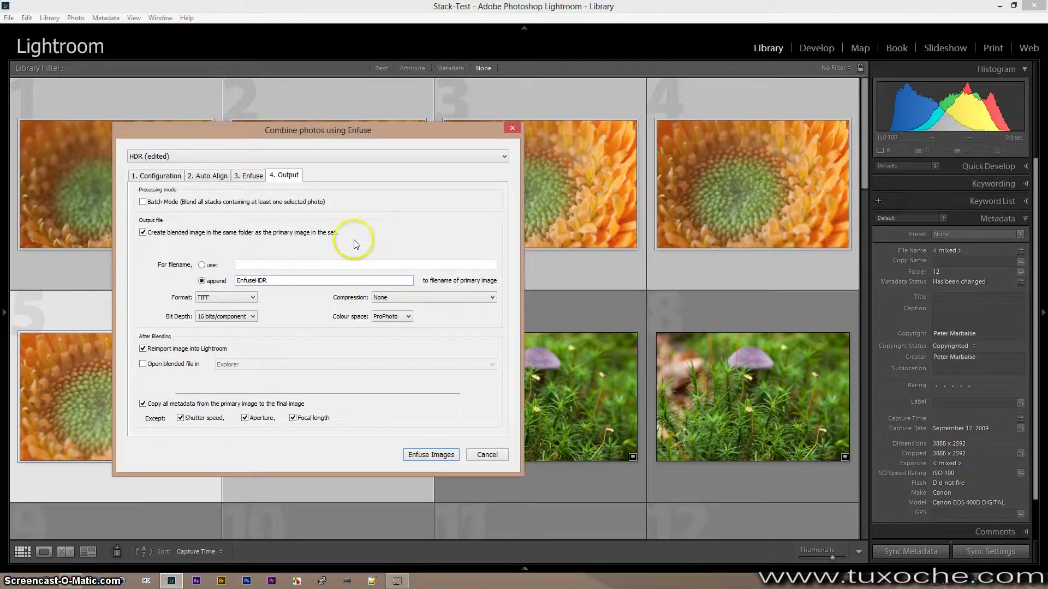
# Replace the EnfuseHDR filename suffix with _Stack, keeping 16-bit TIFF output and reimport
pyautogui.doubleClick(279, 281)
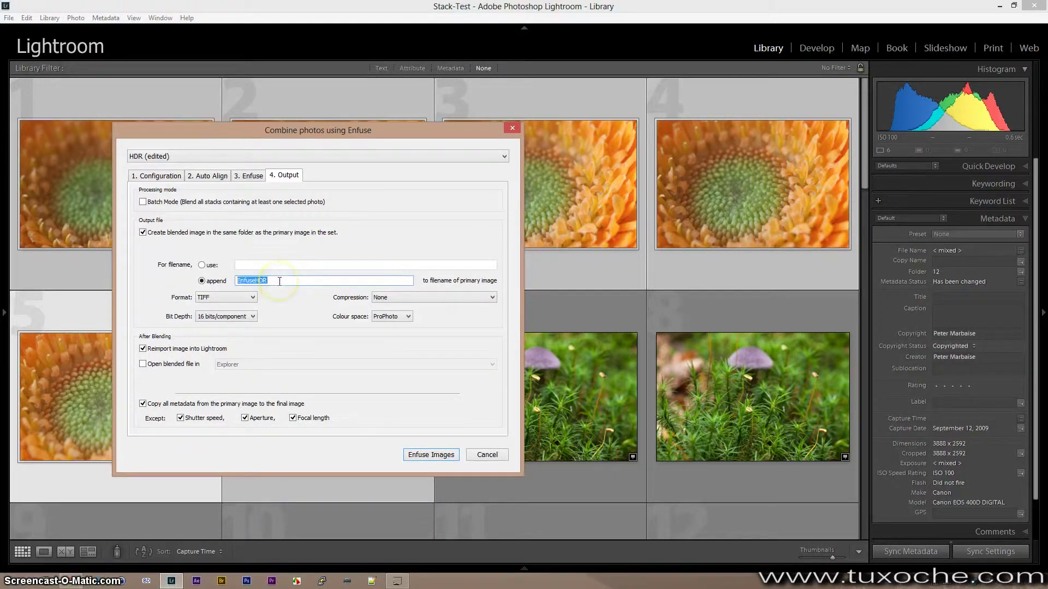
pyautogui.press('BackSpace')
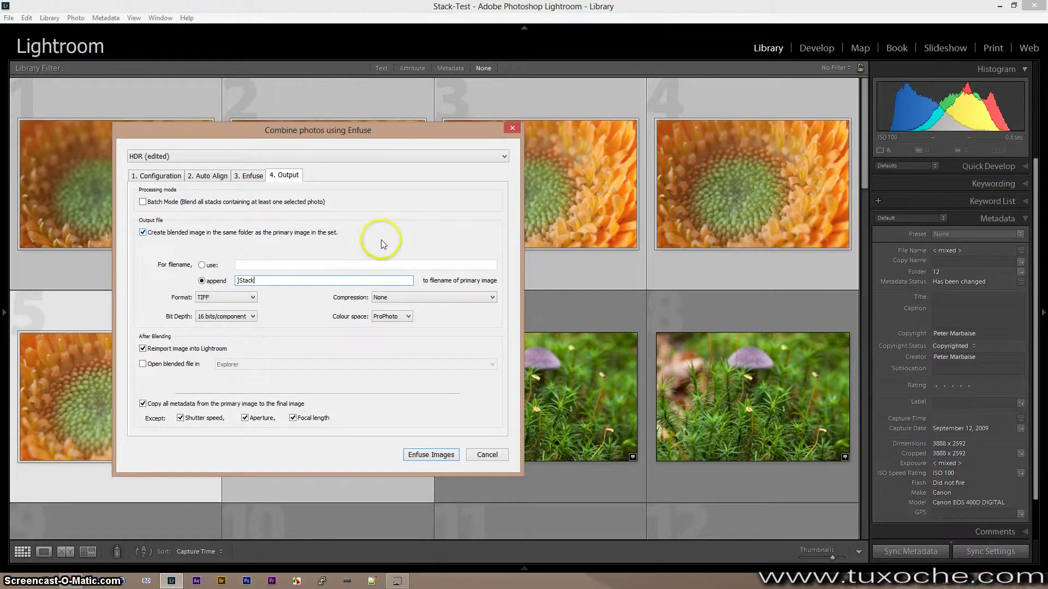
pyautogui.click(388, 157)
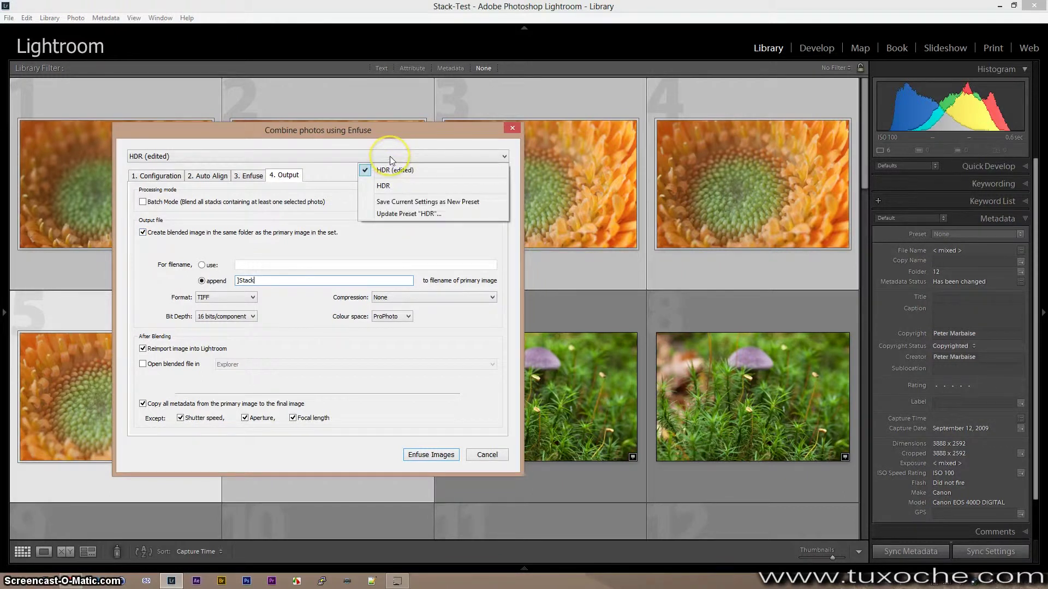
# Save the settings as preset 'Stacking' and start blending the flower frames
pyautogui.click(387, 202)
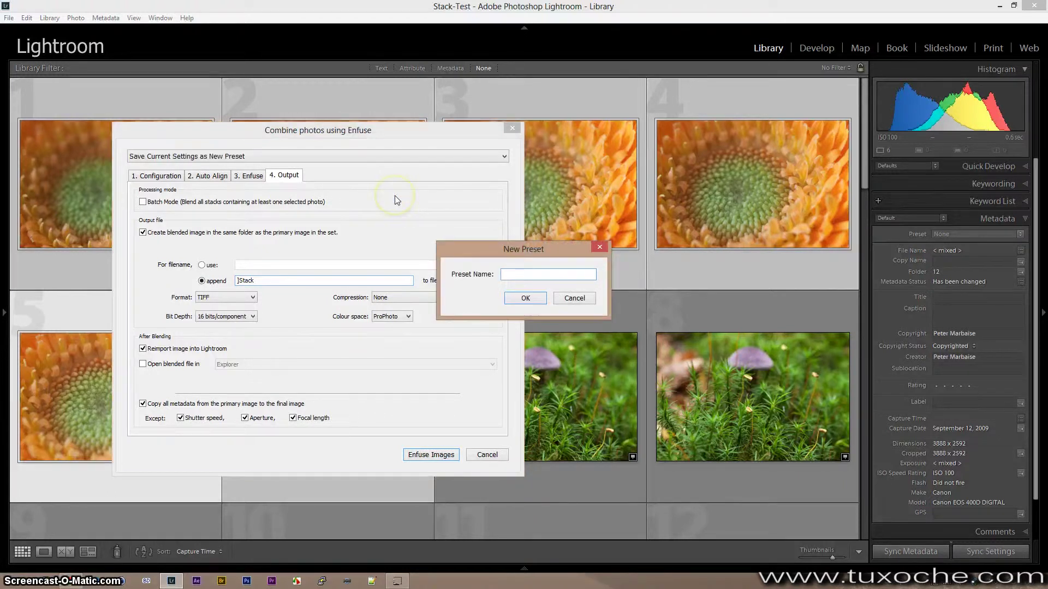
pyautogui.write('Stacking')
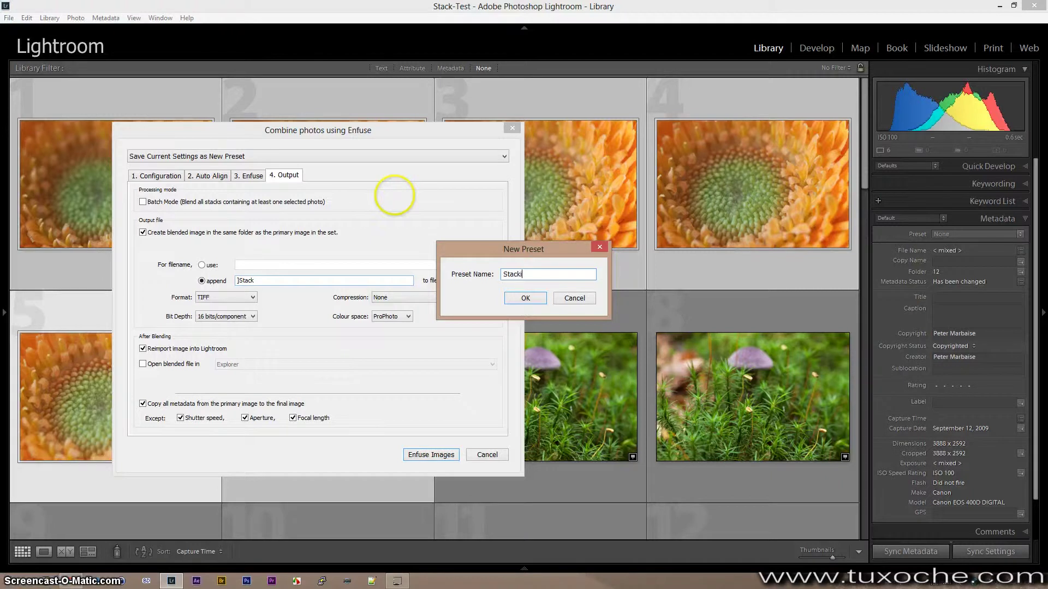
pyautogui.click(526, 298)
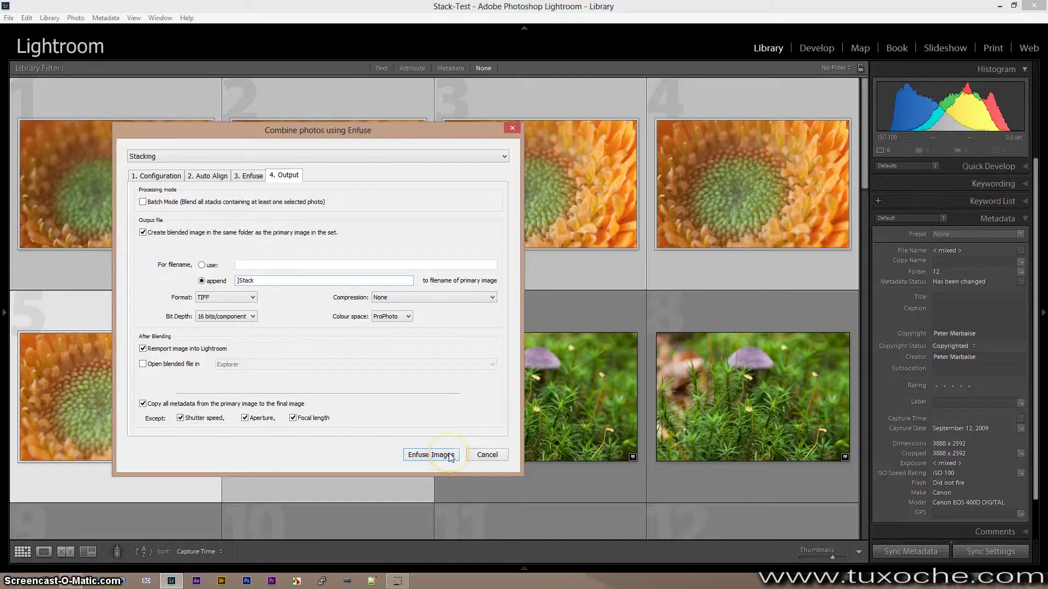
pyautogui.click(432, 455)
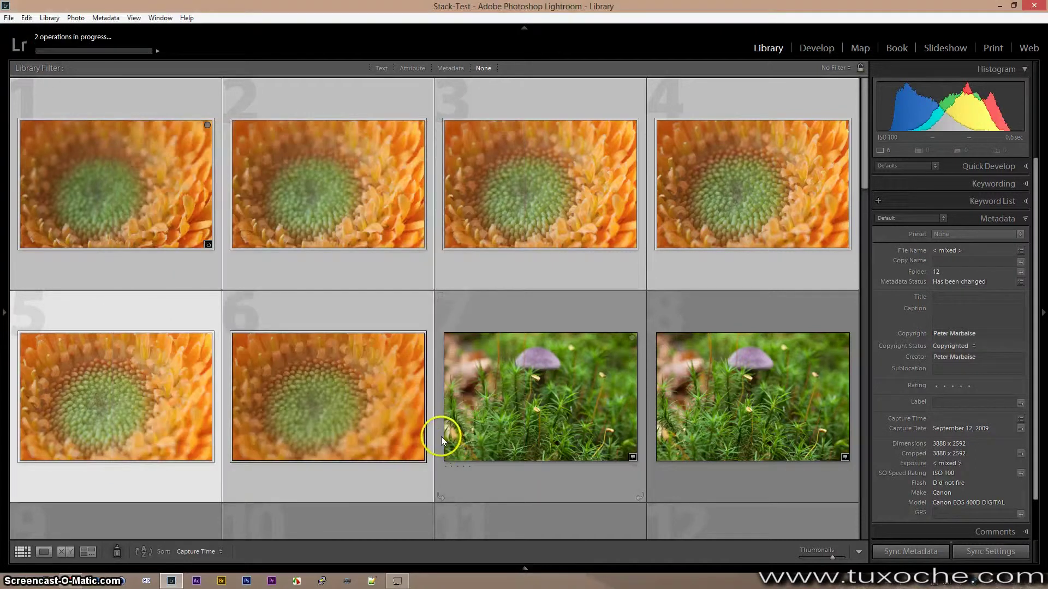
# Inspect the merged _Stack TIFF flower image in Loupe, then return to Grid view
pyautogui.hotkey('alt', 'p')
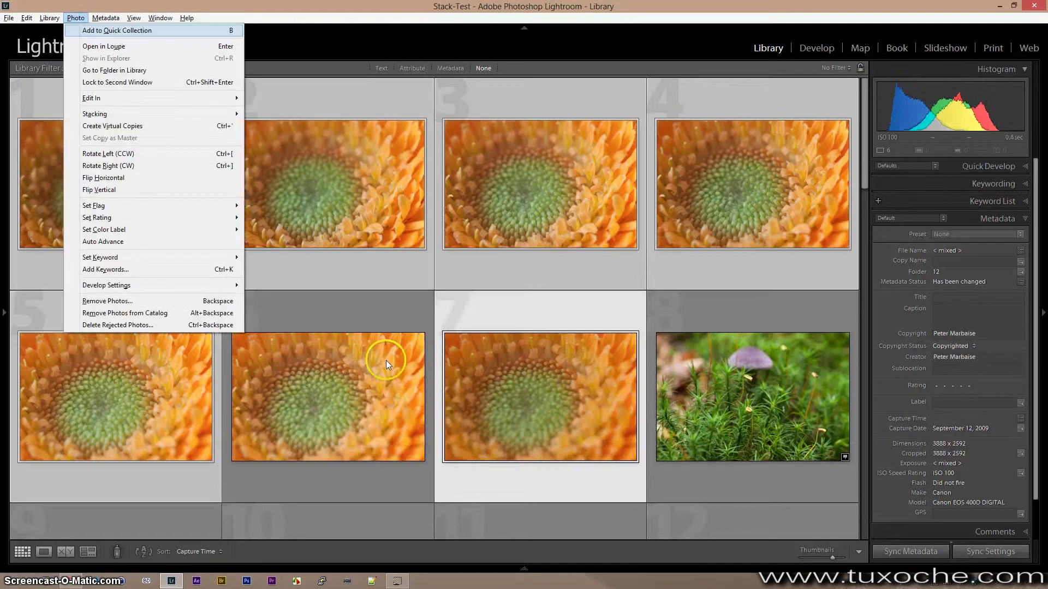
pyautogui.click(394, 39)
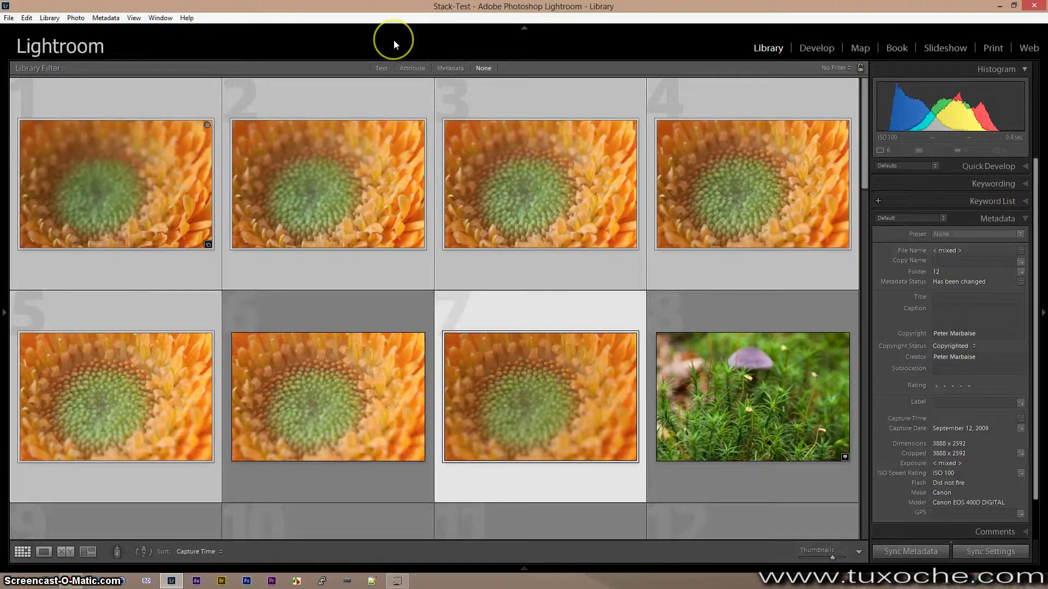
pyautogui.click(316, 383)
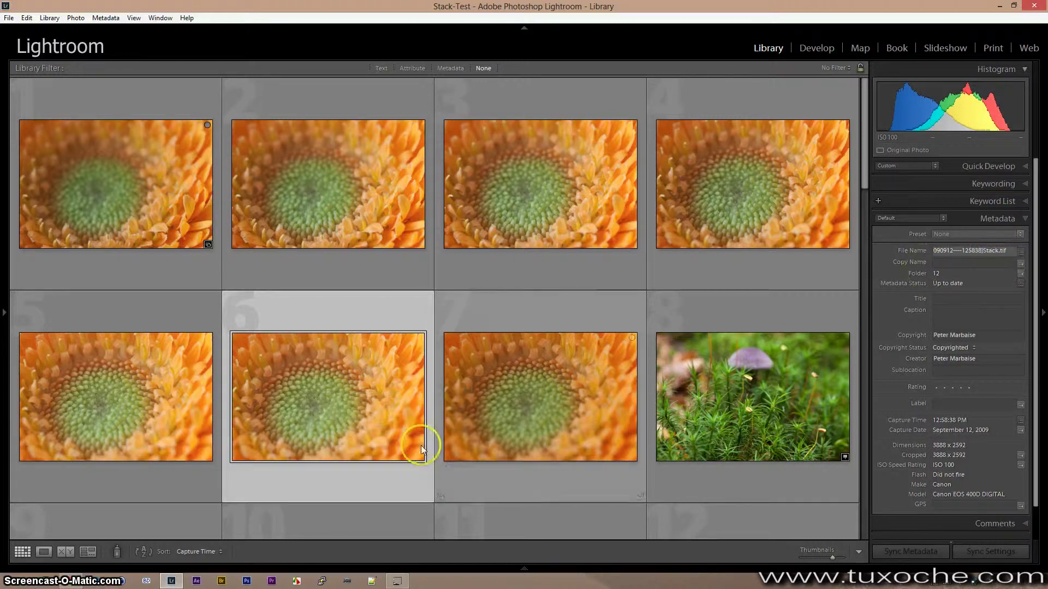
pyautogui.doubleClick(352, 406)
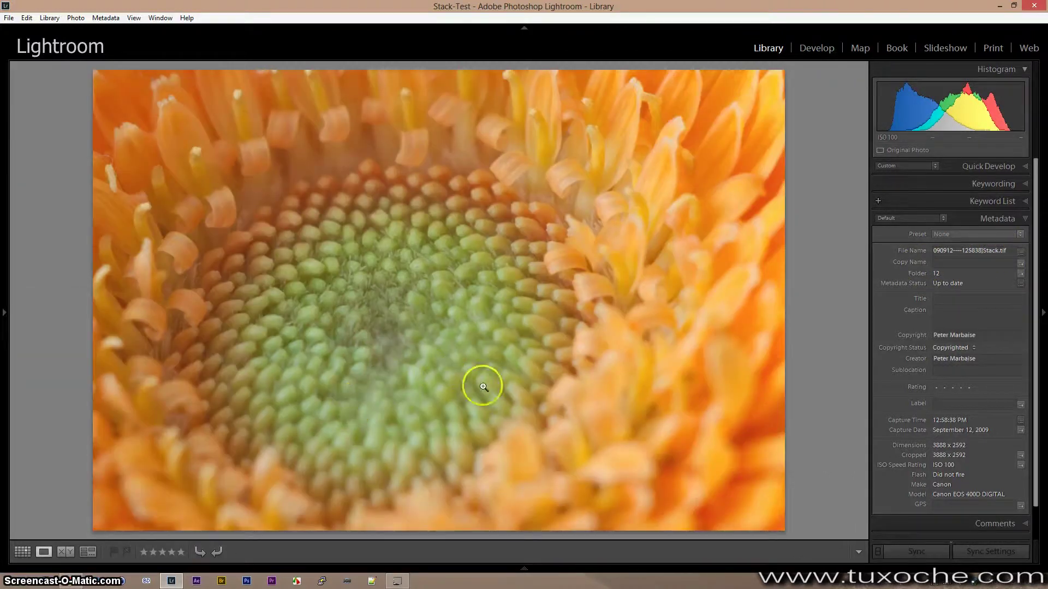
pyautogui.click(562, 311)
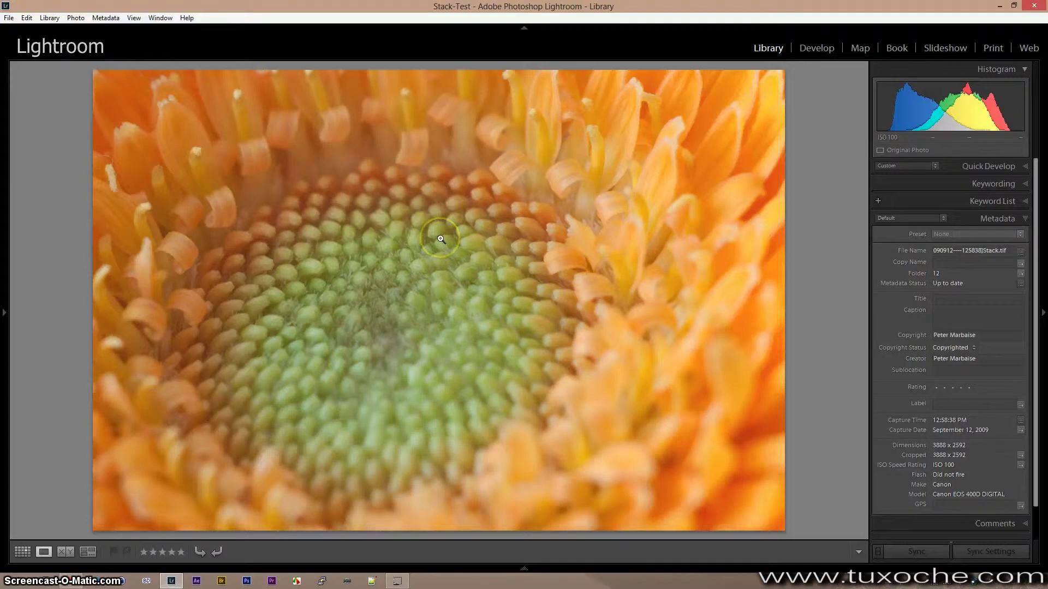
pyautogui.click(51, 464)
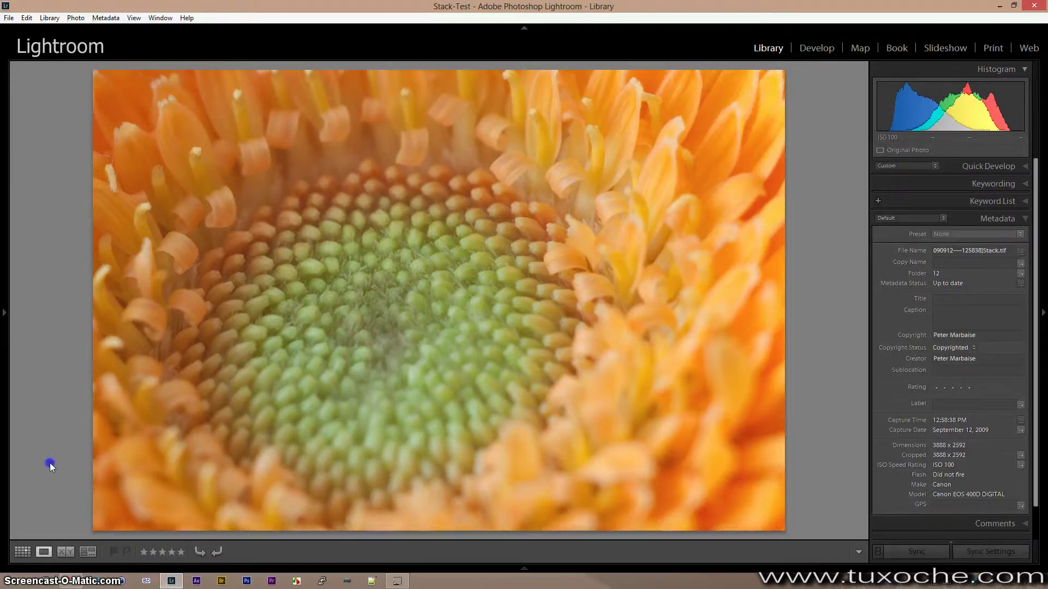
pyautogui.click(22, 552)
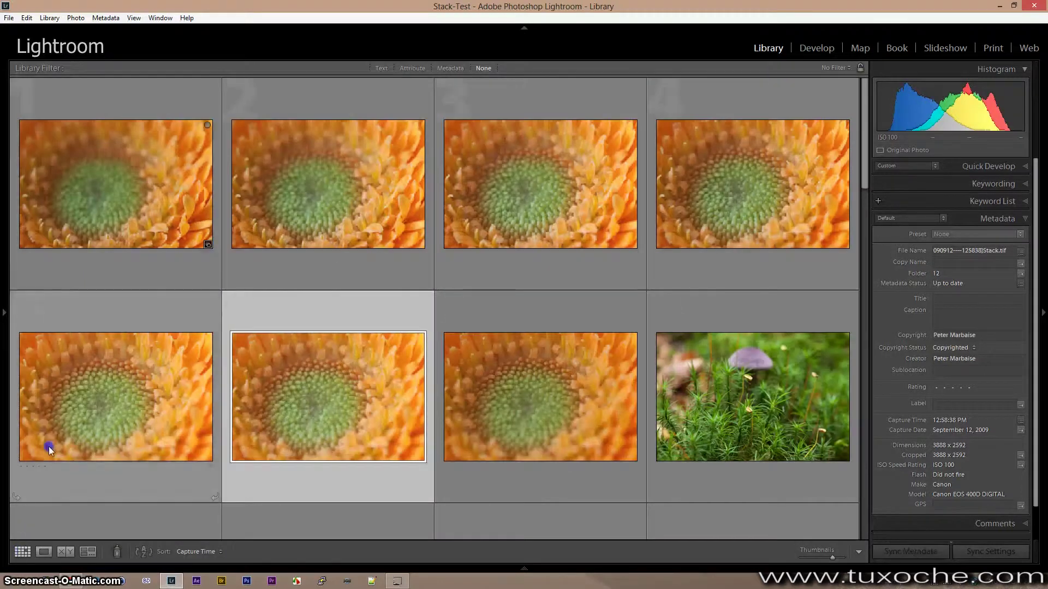
pyautogui.click(746, 419)
# Select the whole mushroom series from its last shot through its first
pyautogui.scroll(-2, 755, 375)
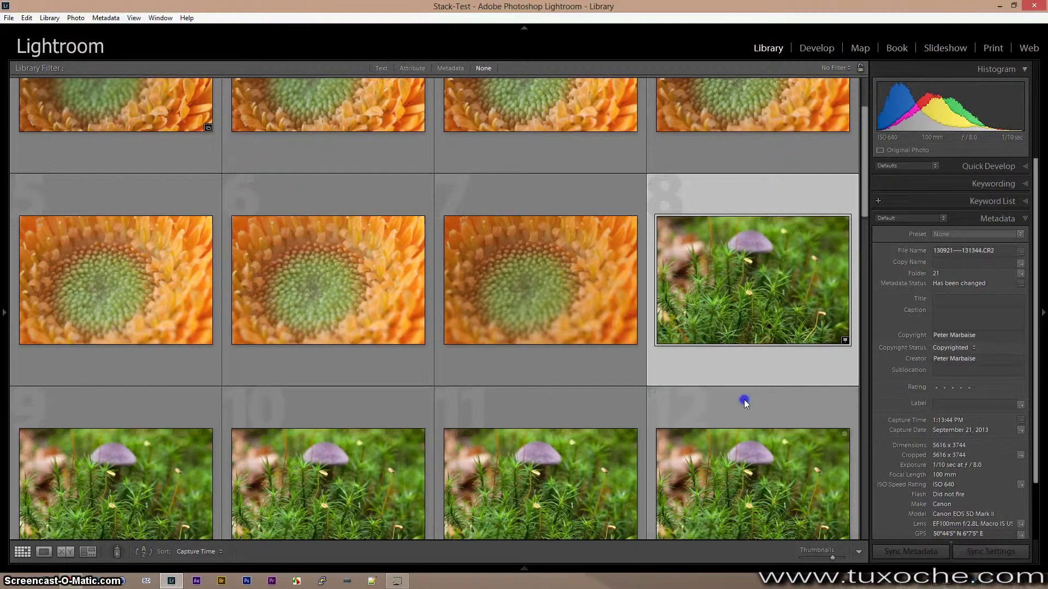
pyautogui.scroll(-3, 744, 400)
pyautogui.scroll(-1, 745, 400)
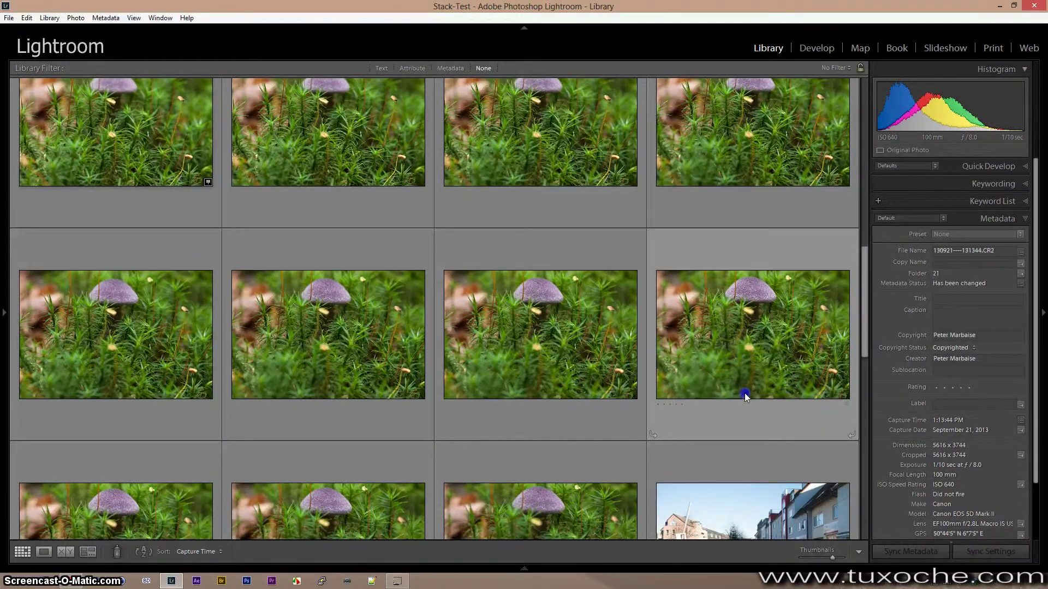
pyautogui.scroll(-3, 746, 388)
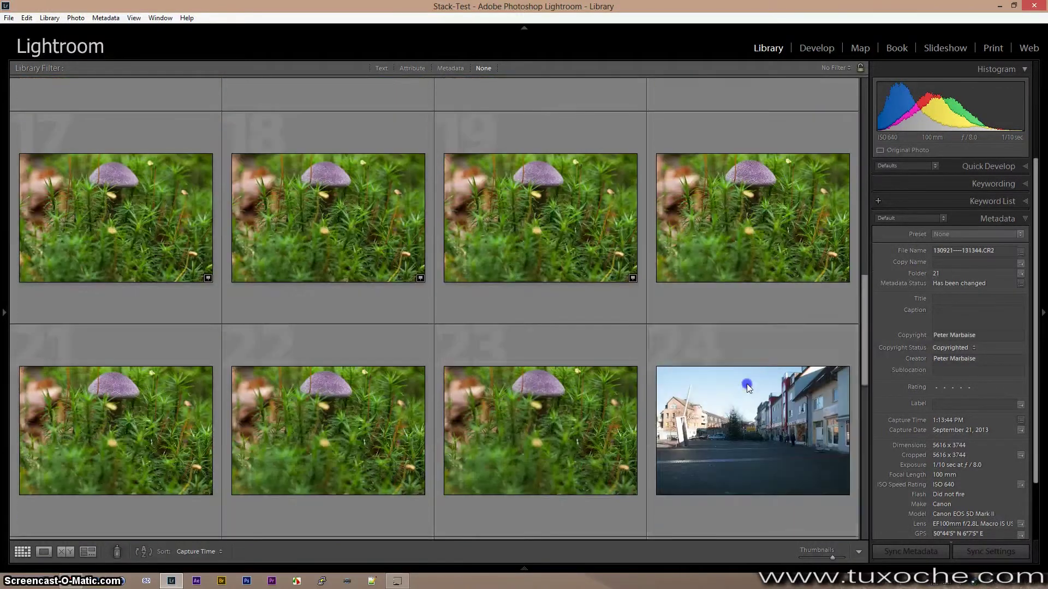
pyautogui.click(558, 424)
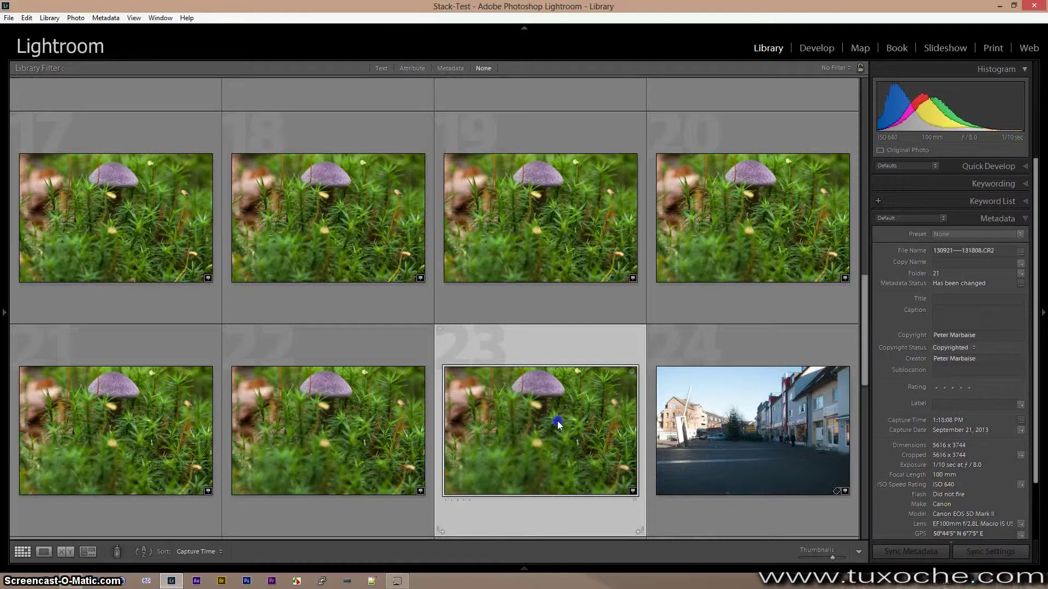
pyautogui.scroll(6, 558, 425)
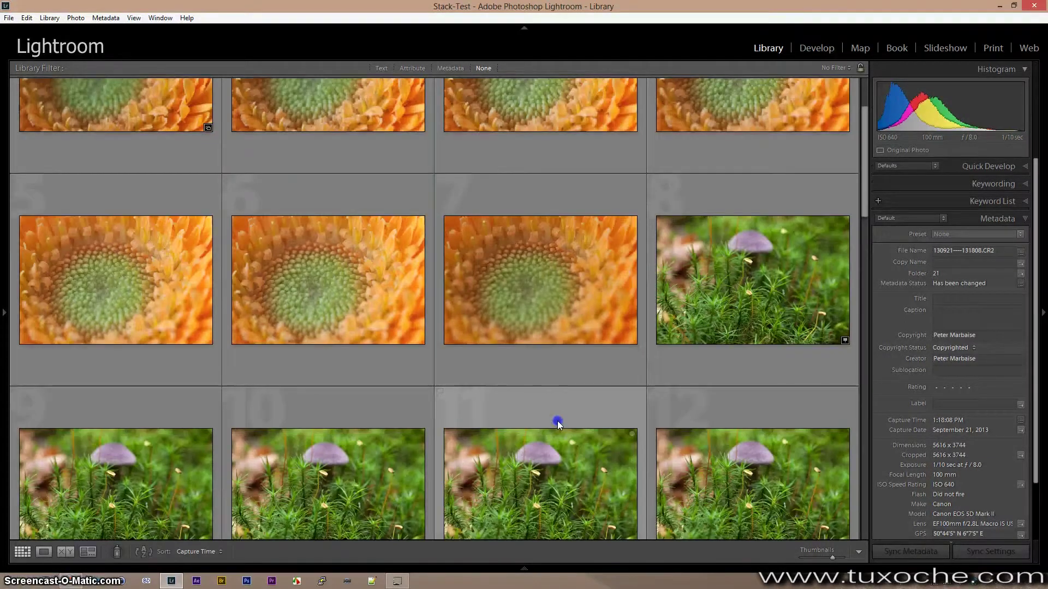
pyautogui.keyDown('shift'); pyautogui.click(724, 296); pyautogui.keyUp('shift')
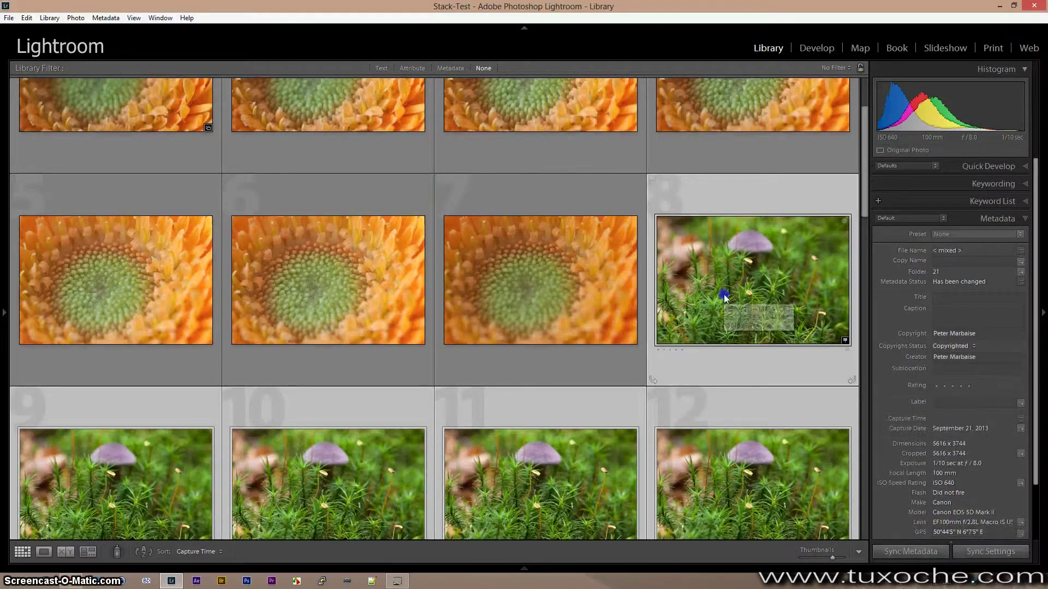
# Run LR/Enfuse on the mushroom photos with the Stacking preset settings
pyautogui.click(10, 18)
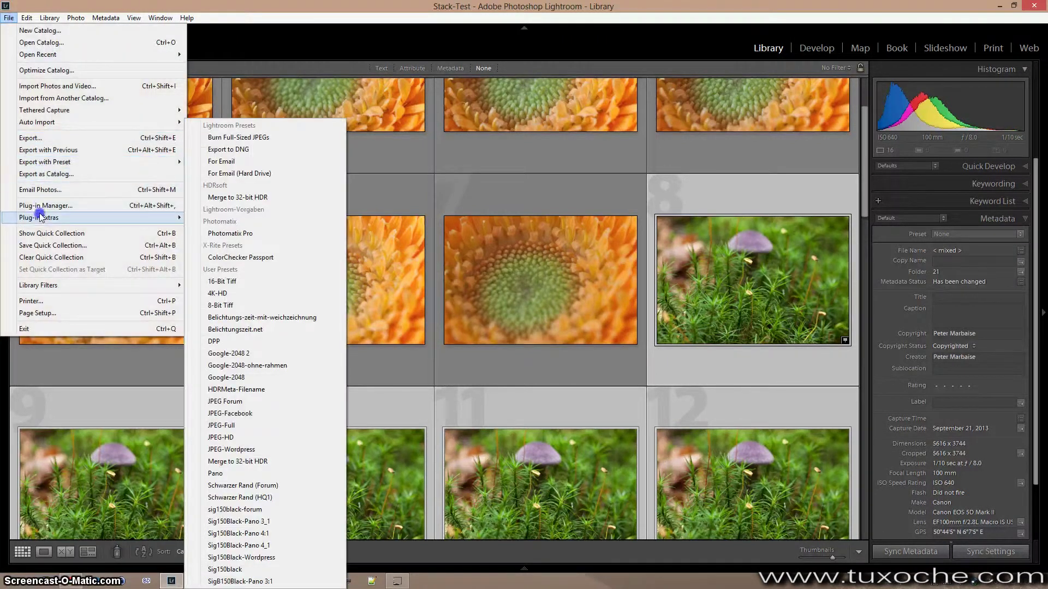
pyautogui.moveTo(41, 217)
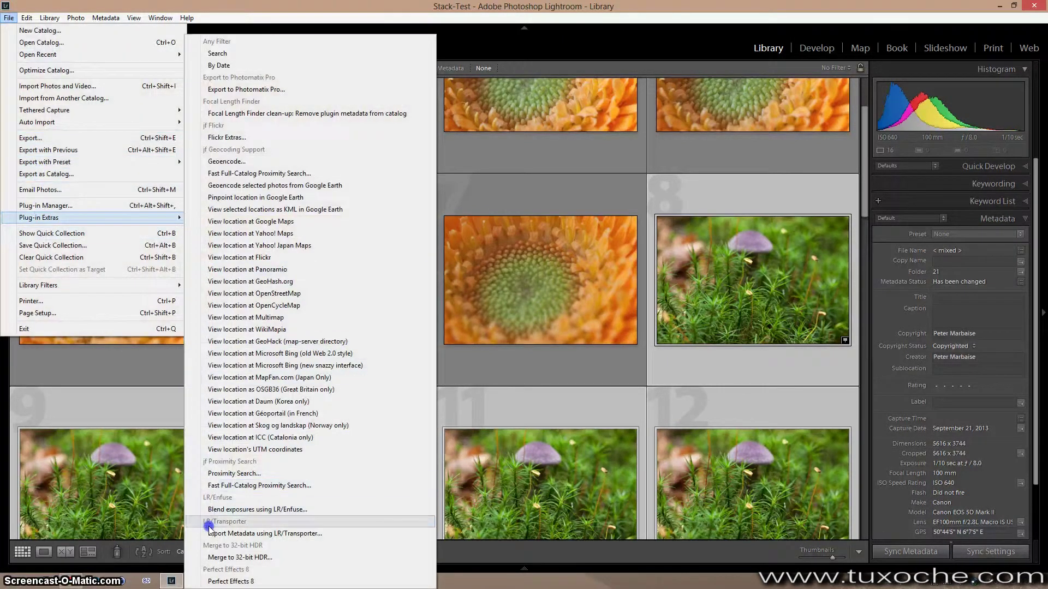
pyautogui.click(214, 510)
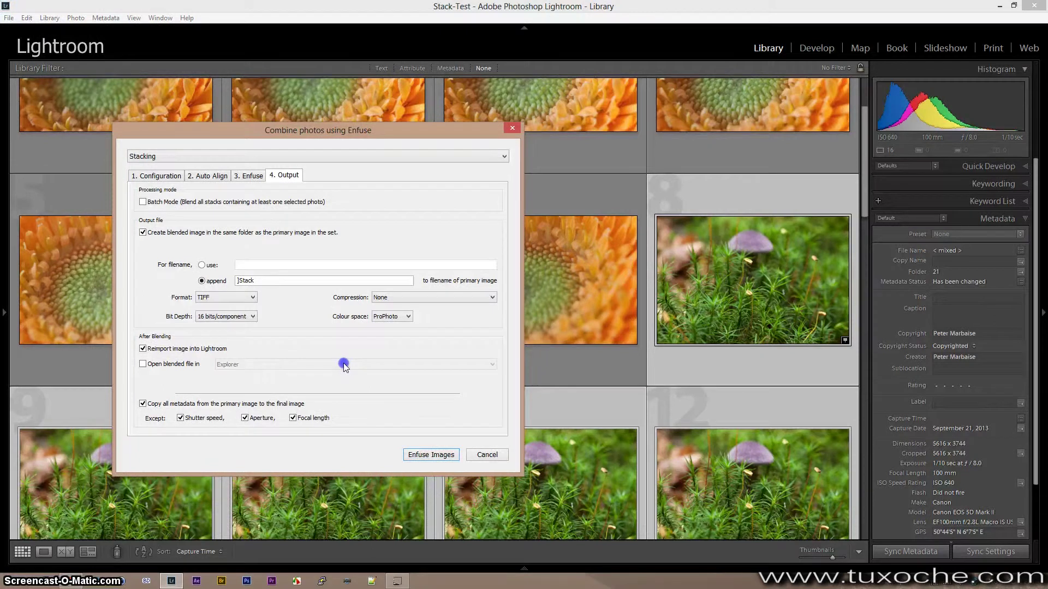
pyautogui.click(420, 454)
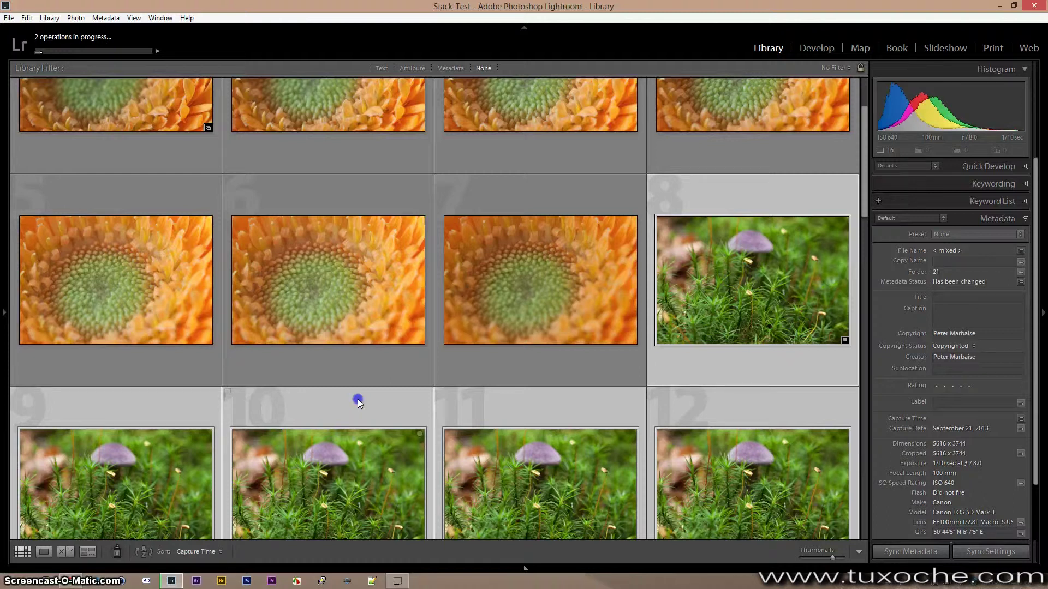
# Select the new 131344+Stack.tif mushroom stack and open it enlarged in Loupe
pyautogui.scroll(-1, 358, 399)
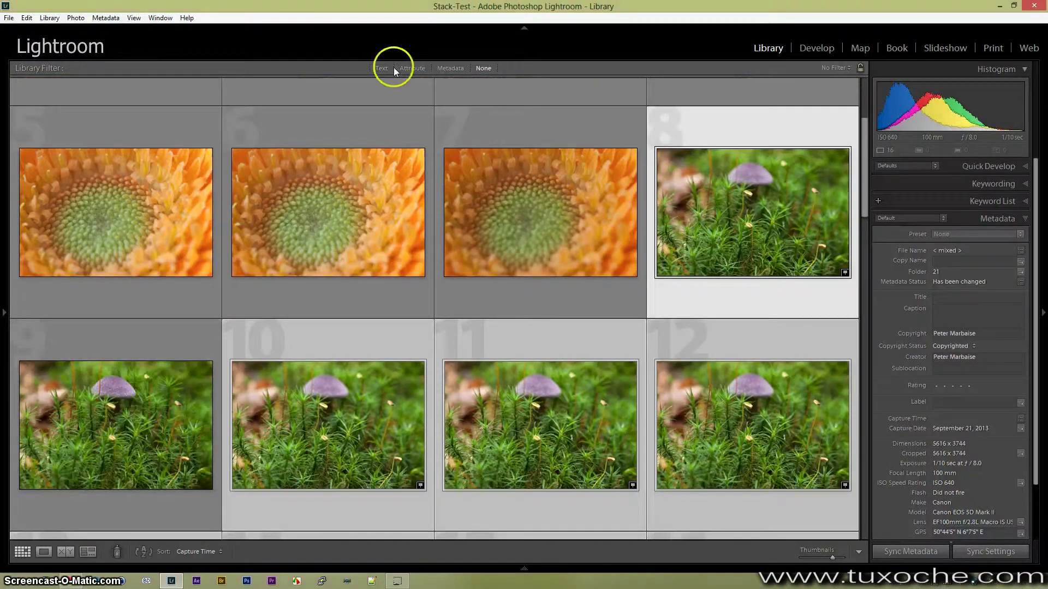
pyautogui.moveTo(353, 408)
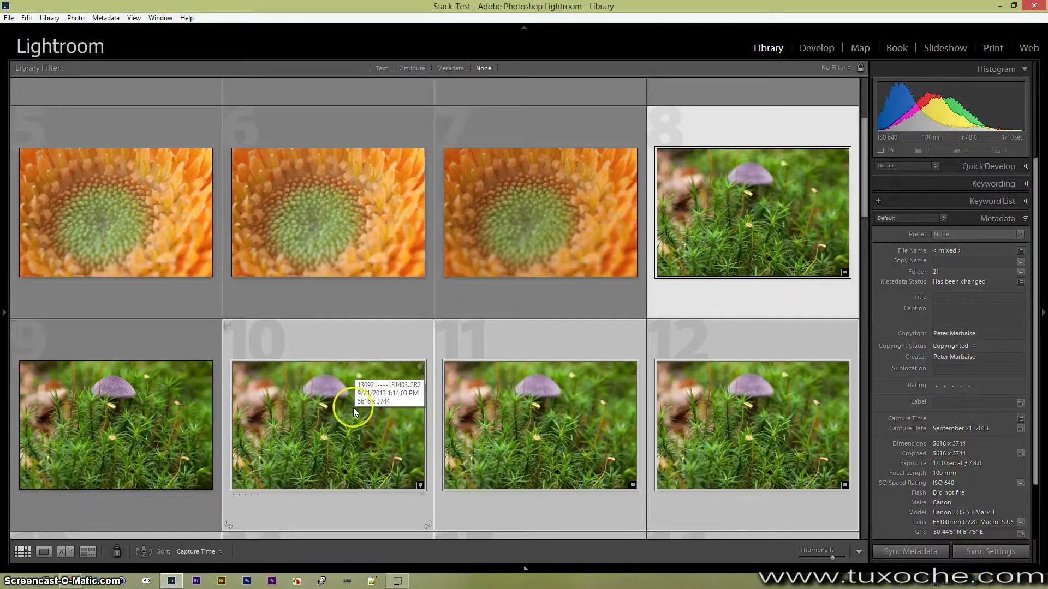
pyautogui.click(163, 427)
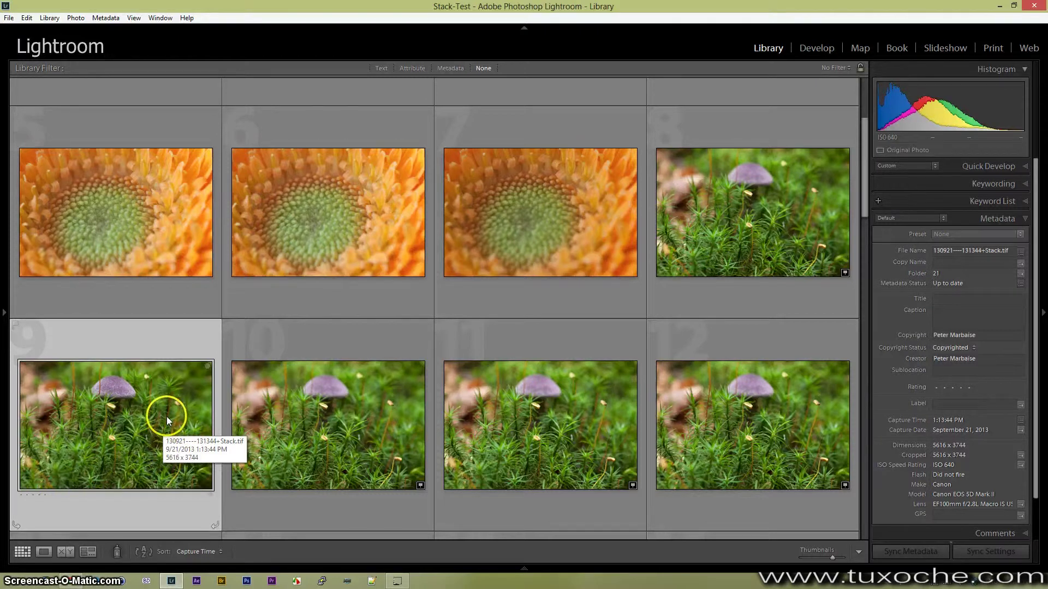
pyautogui.doubleClick(166, 414)
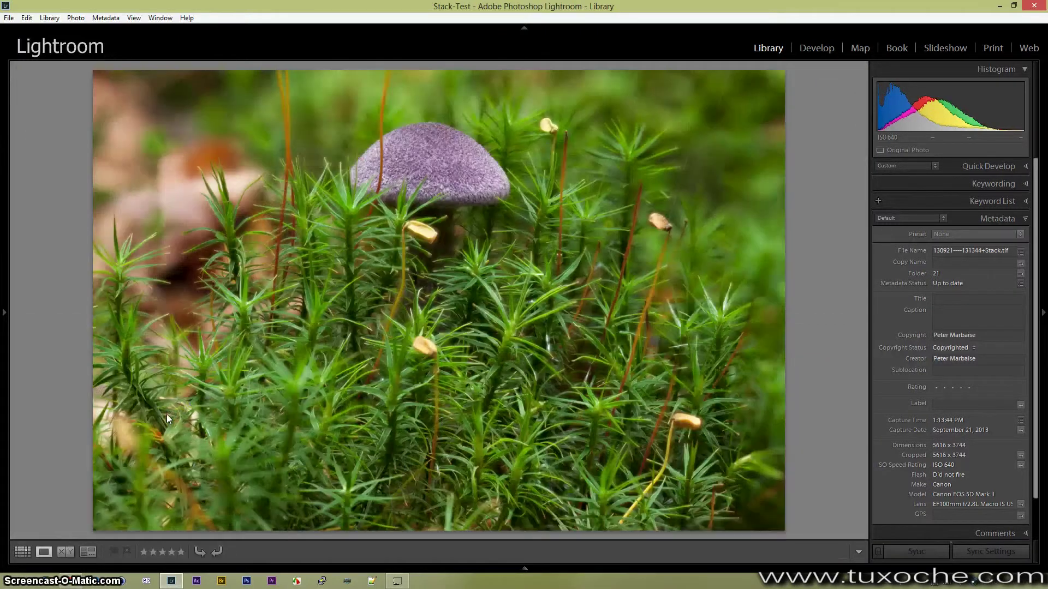